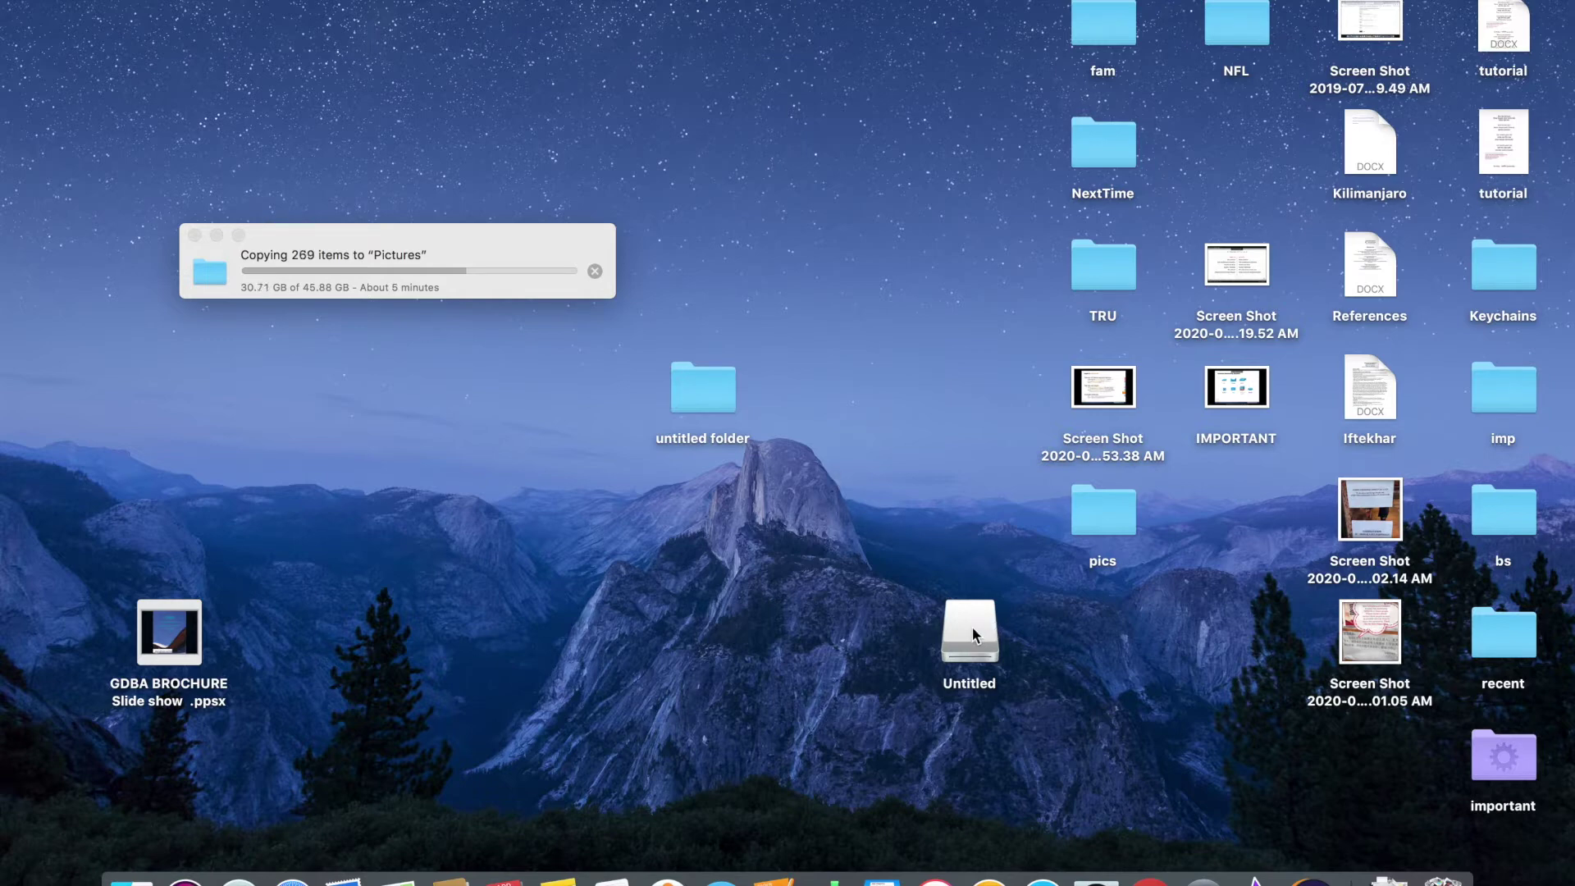
Step: Open the Untitled memory card drive while the copy into Pictures runs
double_click(958, 610)
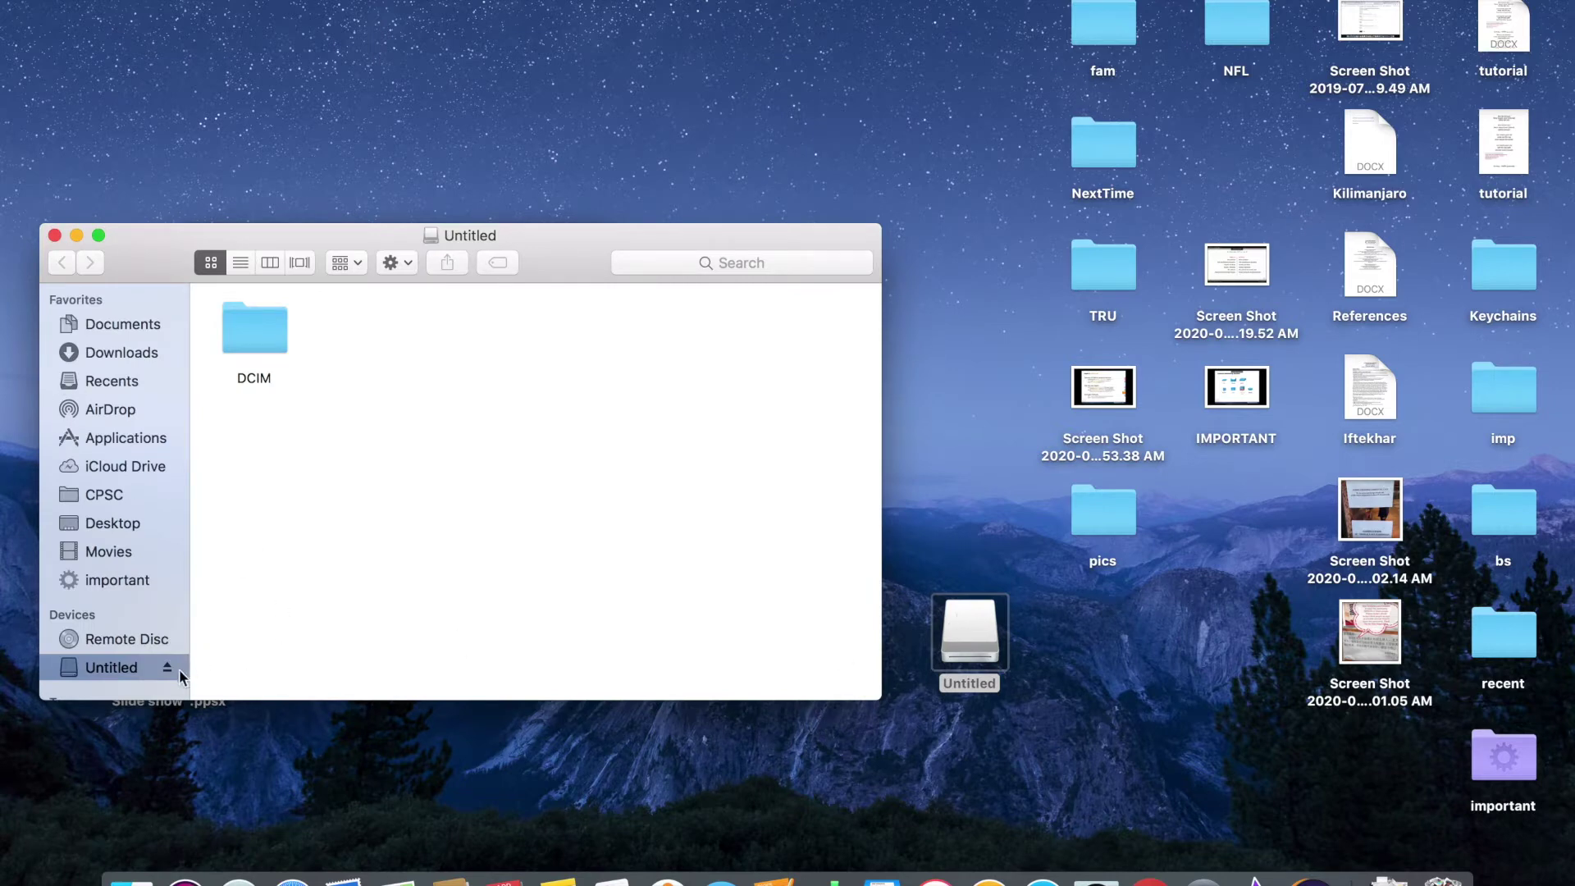
scroll(109, 652, down, 3)
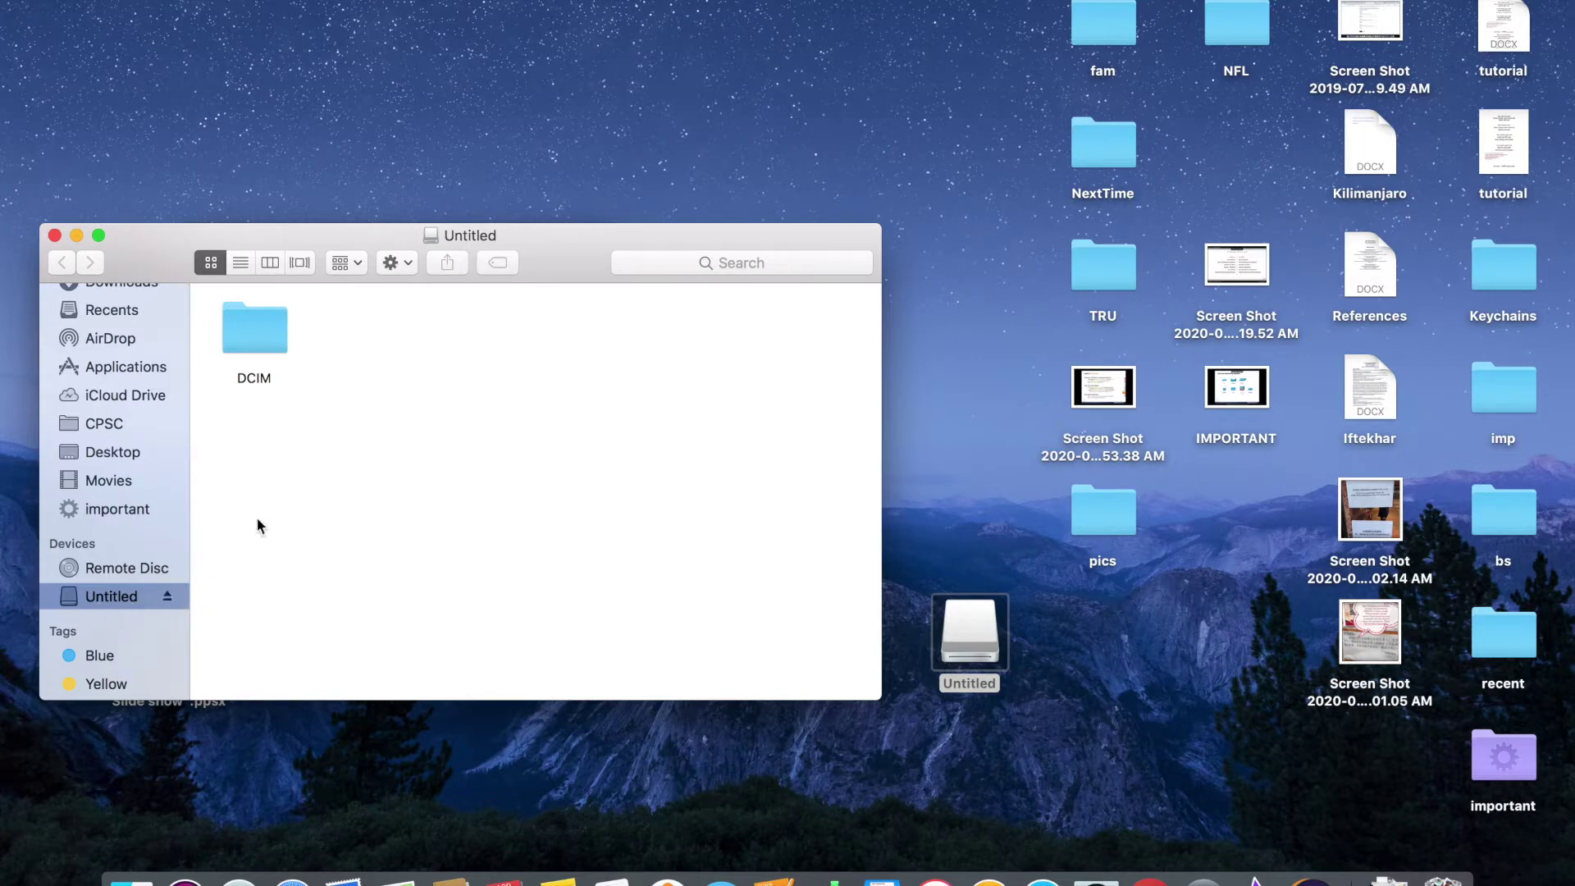
Step: Move the Untitled card window up and right to uncover the copy progress, then refocus it
drag(334, 233, 316, 322)
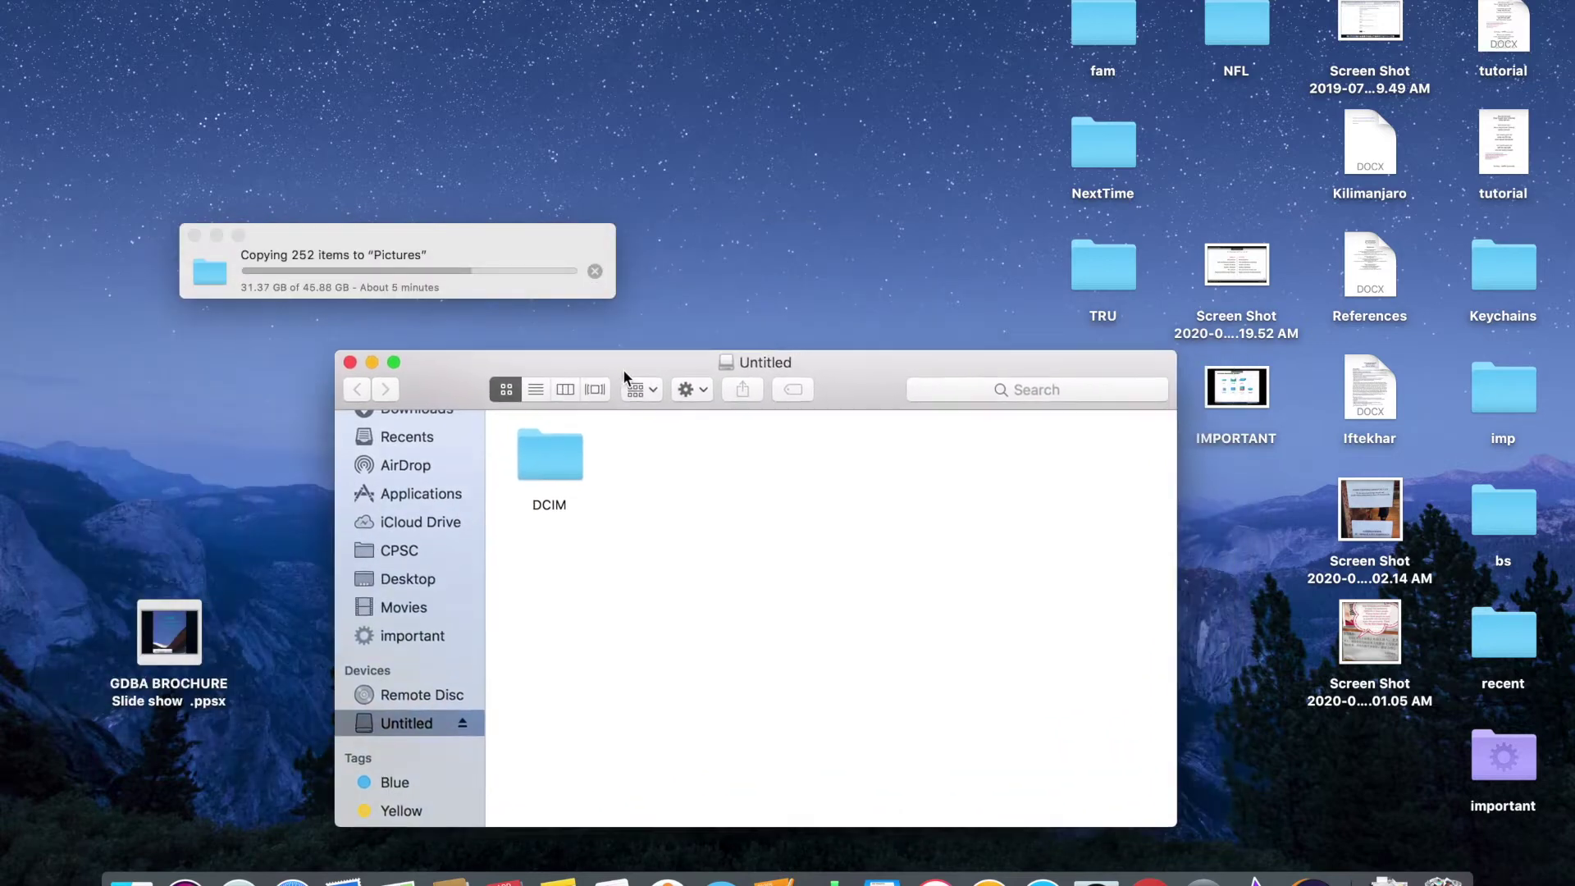
drag(316, 322, 852, 155)
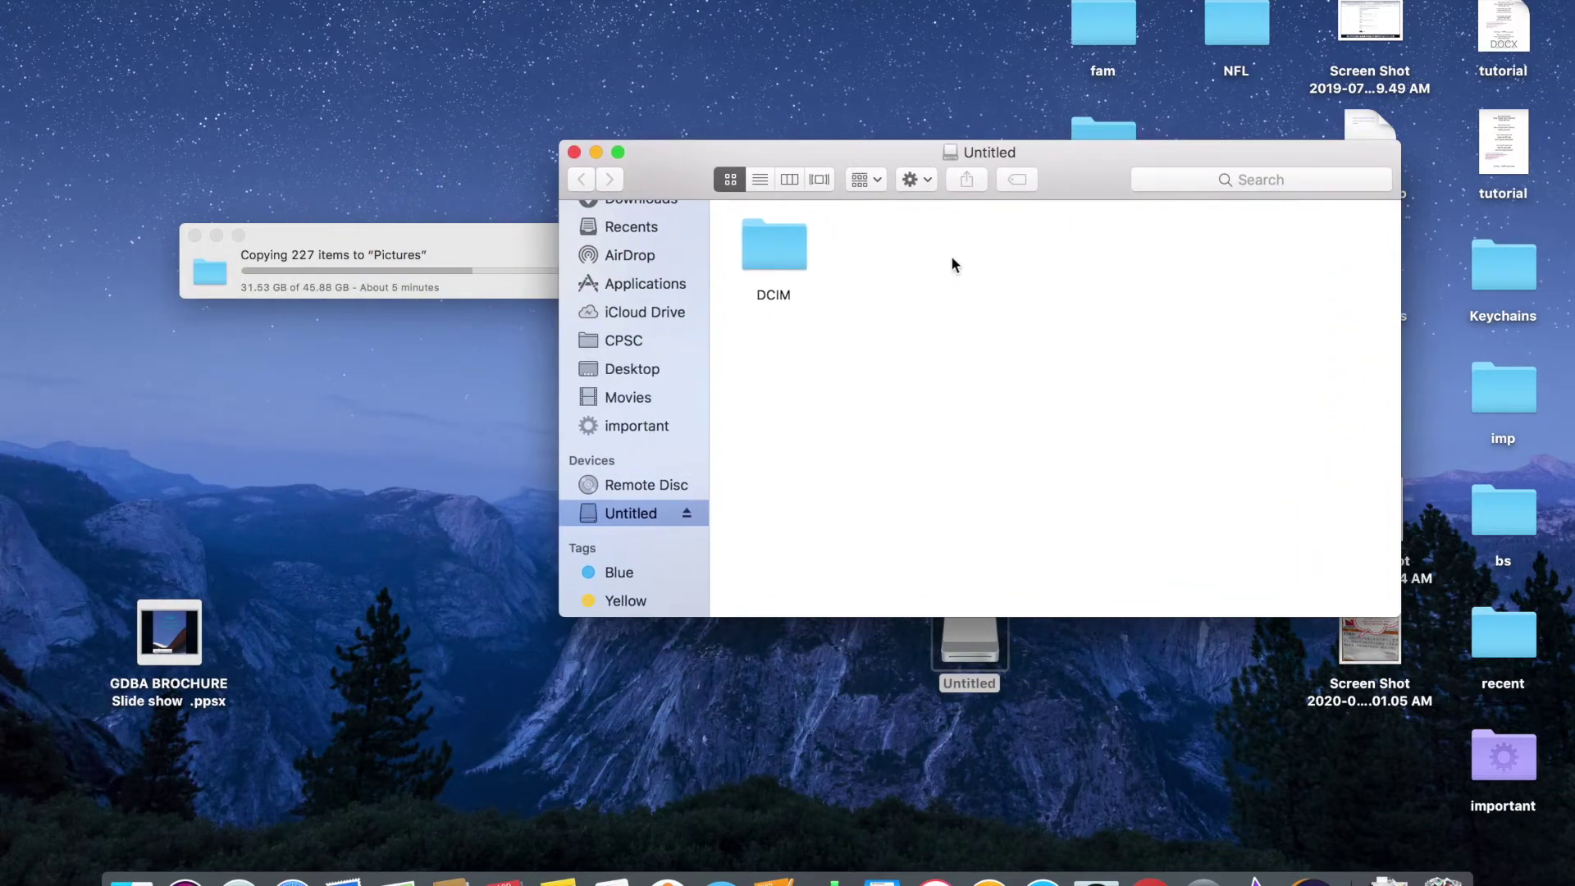
click(969, 661)
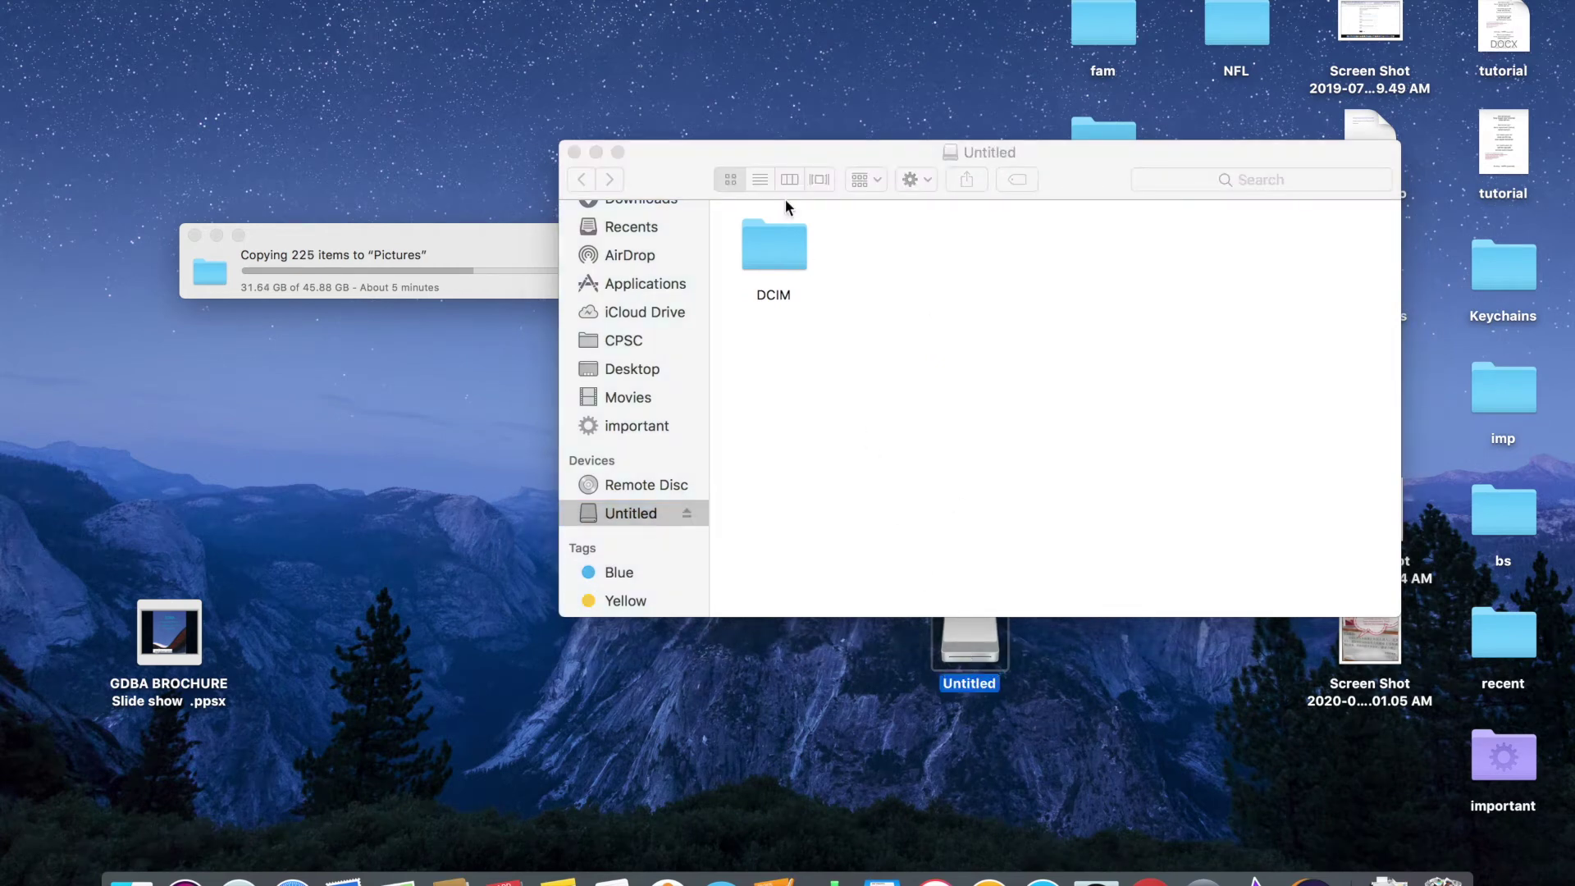
click(979, 162)
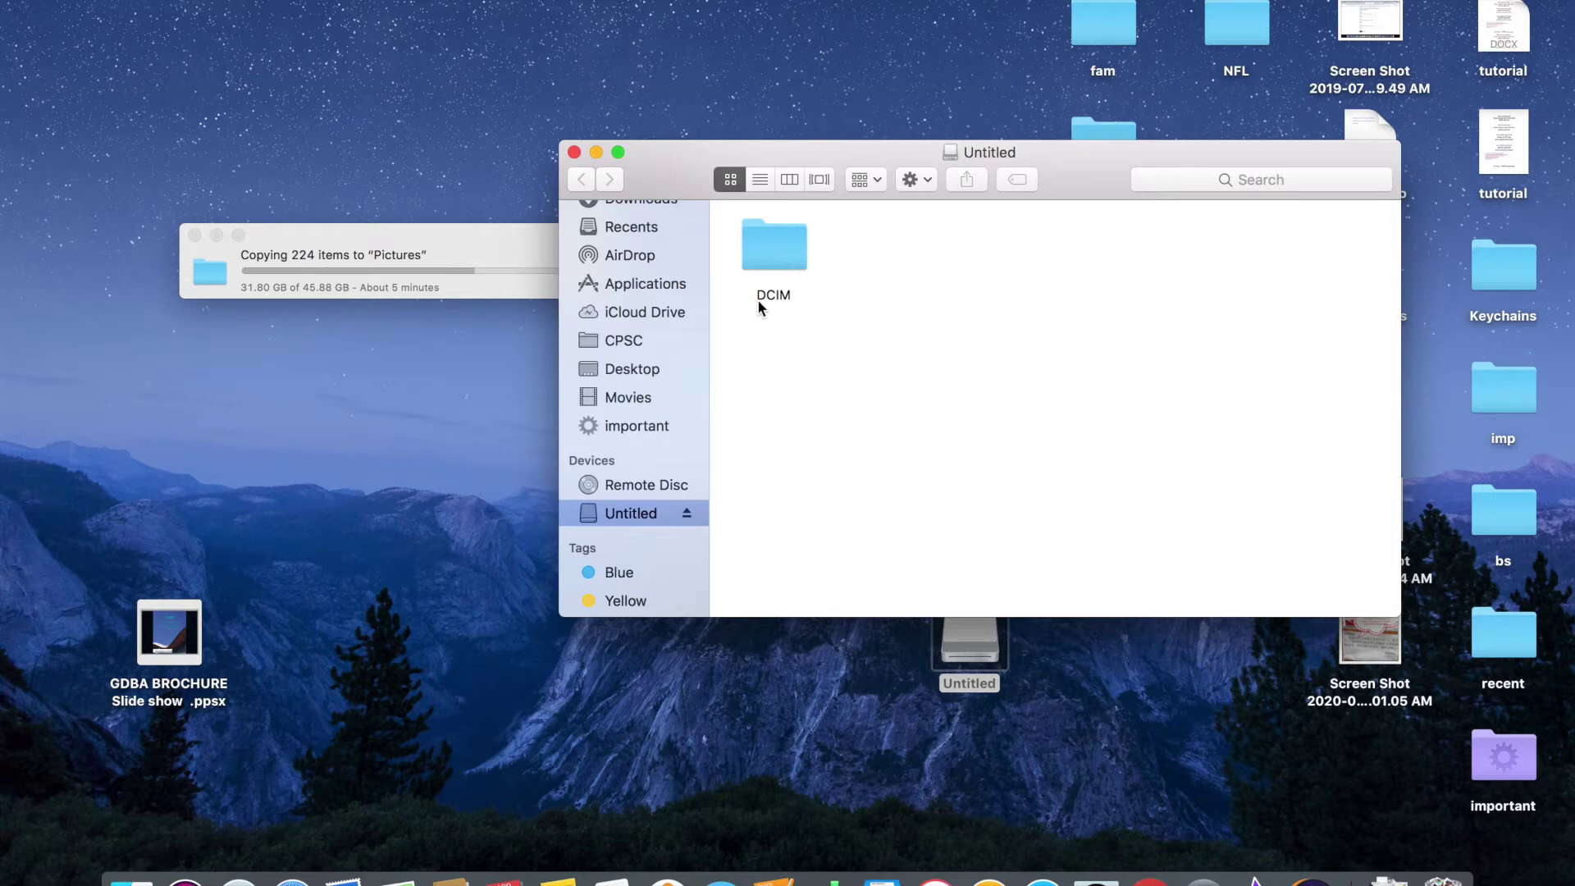
Step: Open the DCIM folder and select, then deselect, its photo folders
double_click(784, 252)
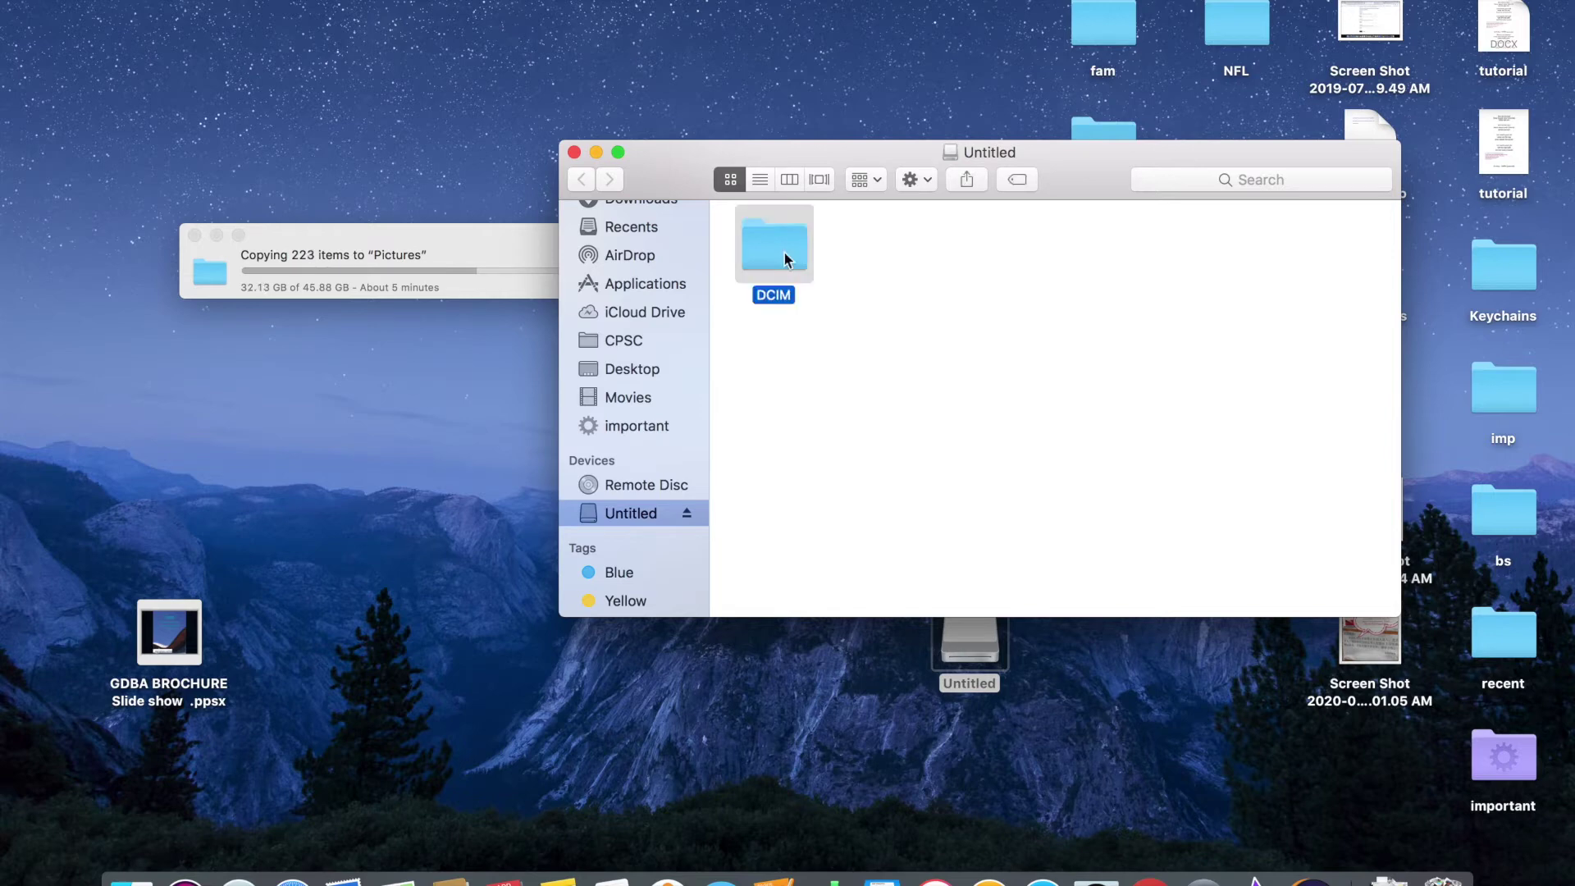
drag(1318, 263, 727, 260)
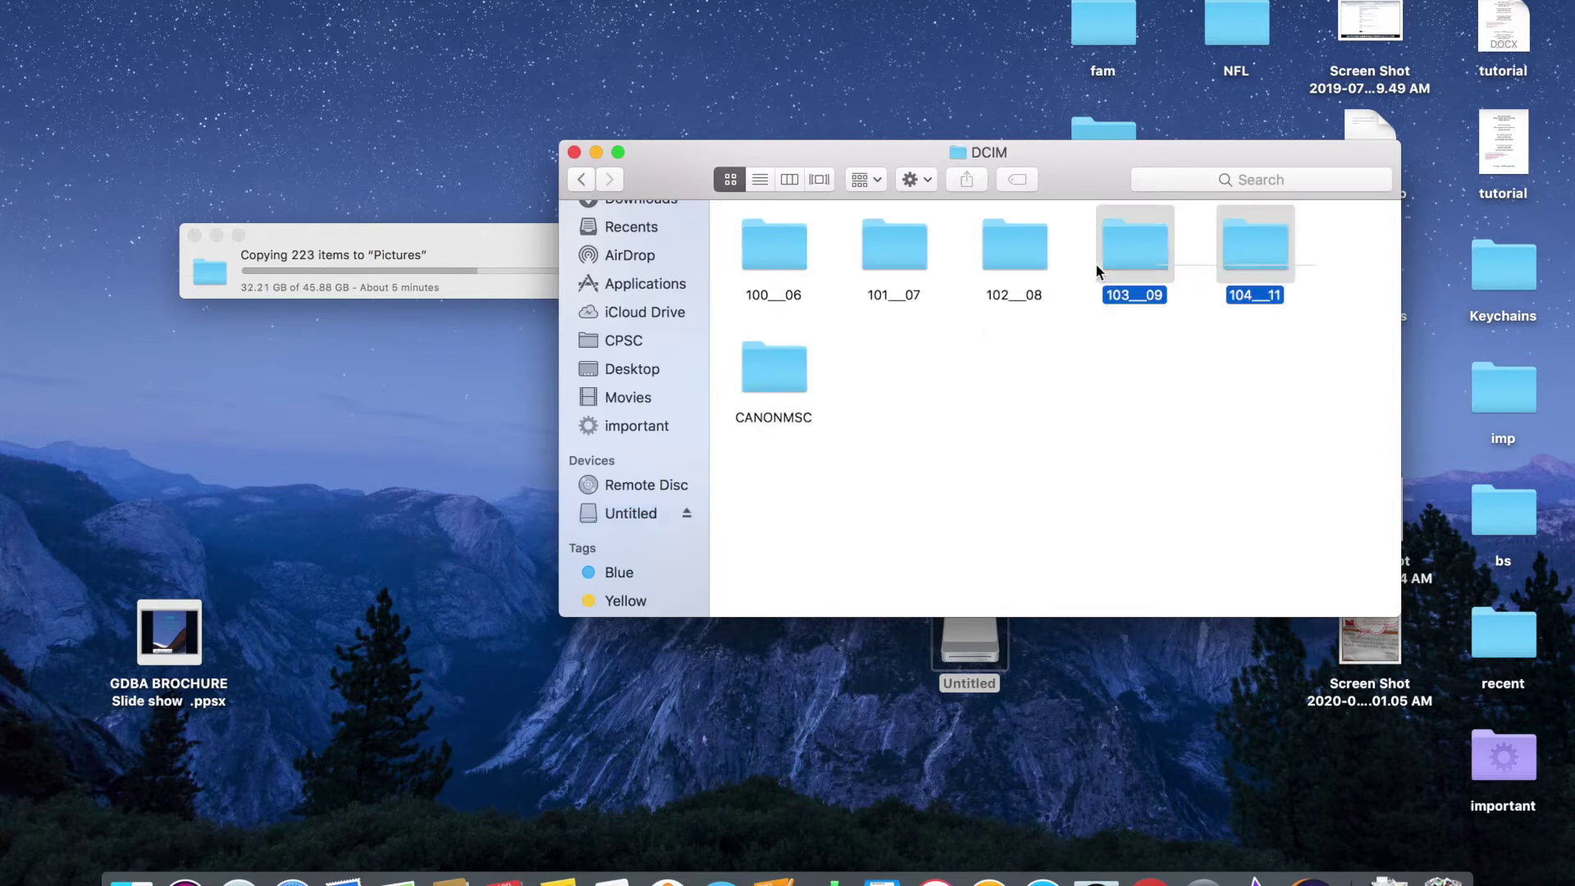
click(875, 446)
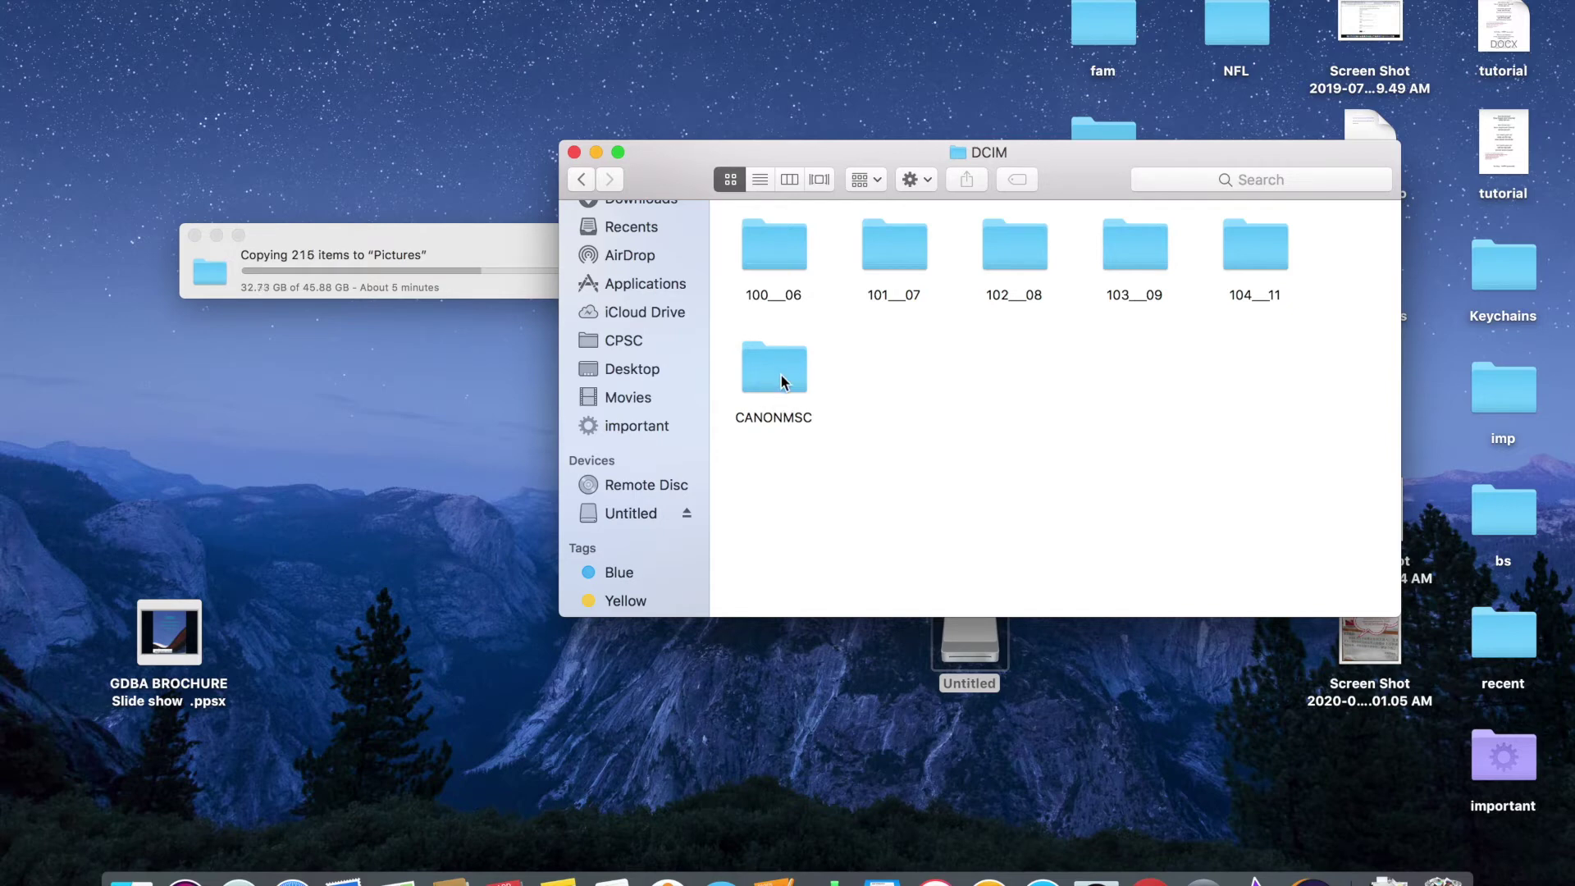
Step: Open CANONMSC, return to DCIM, and bring up the first numbered folder's context menu
double_click(780, 380)
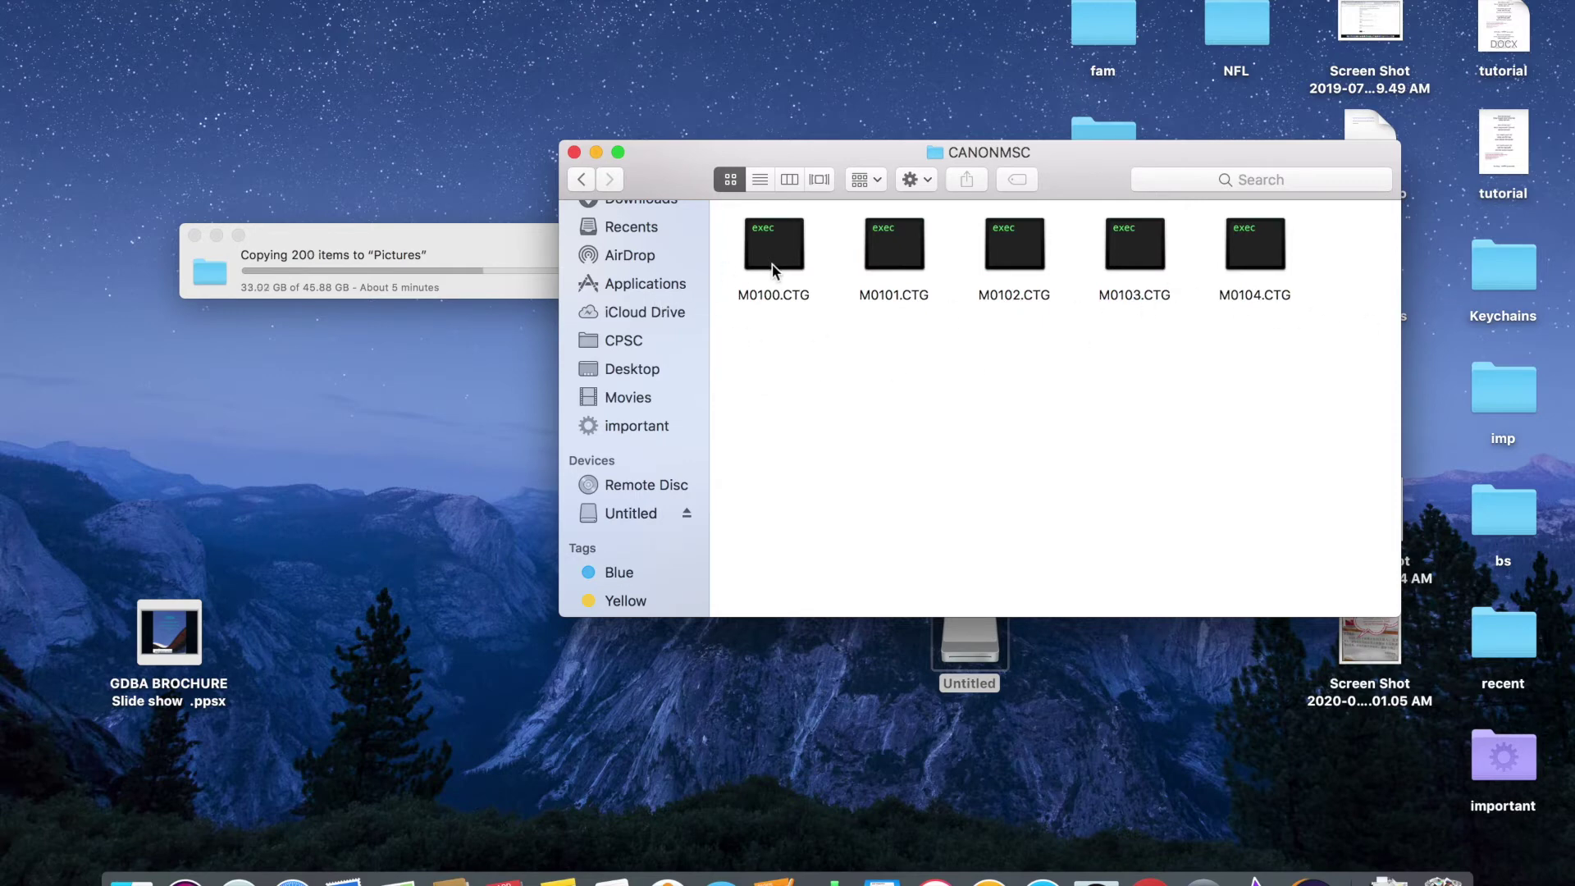
click(585, 180)
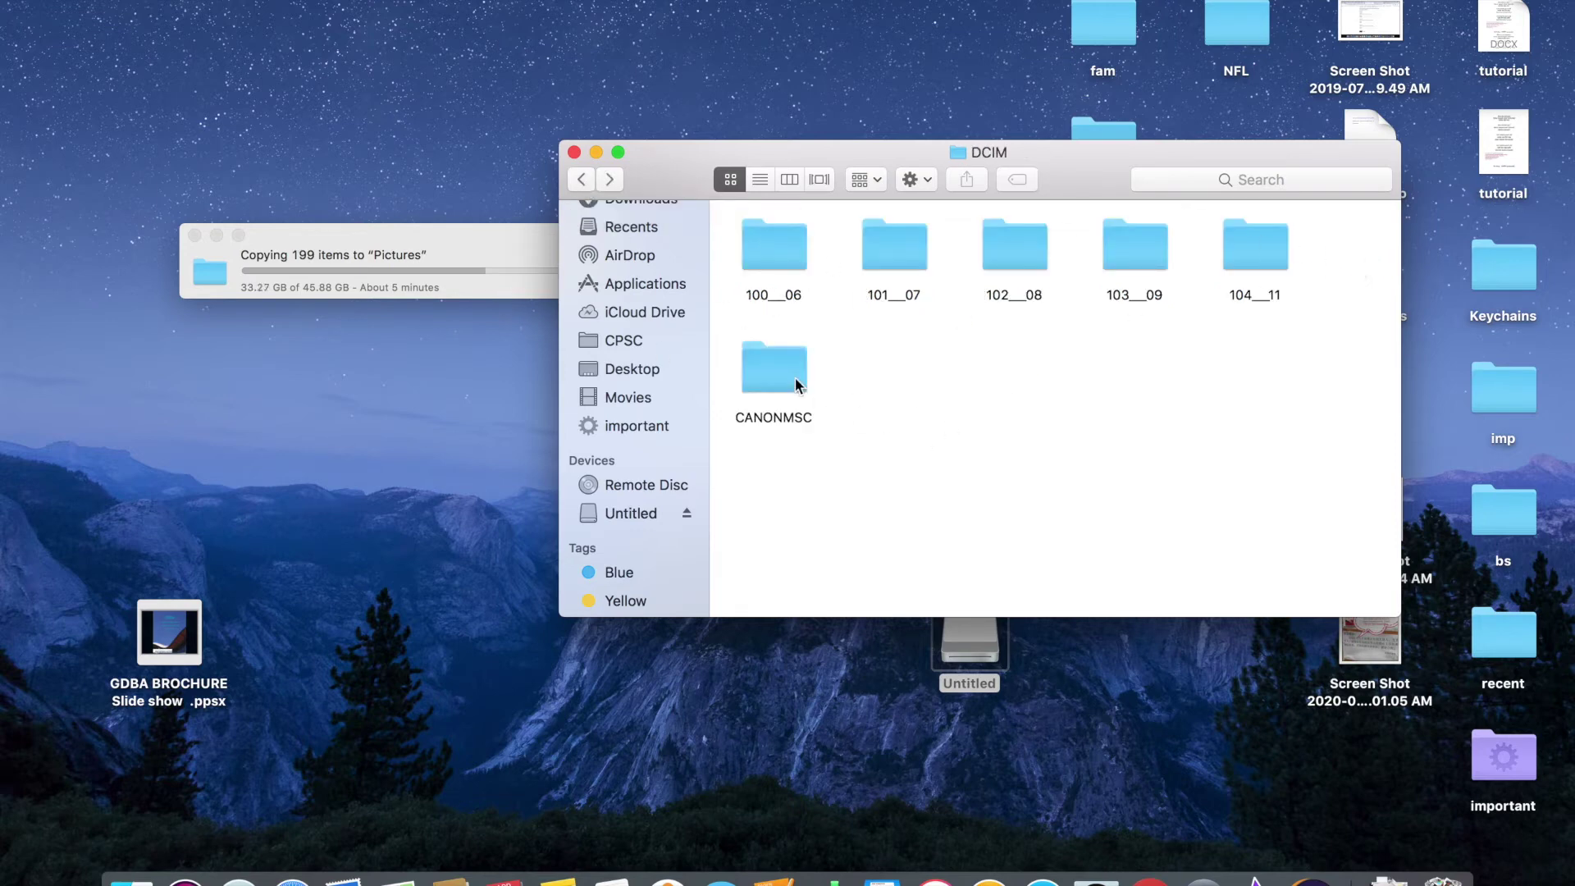
right_click(784, 268)
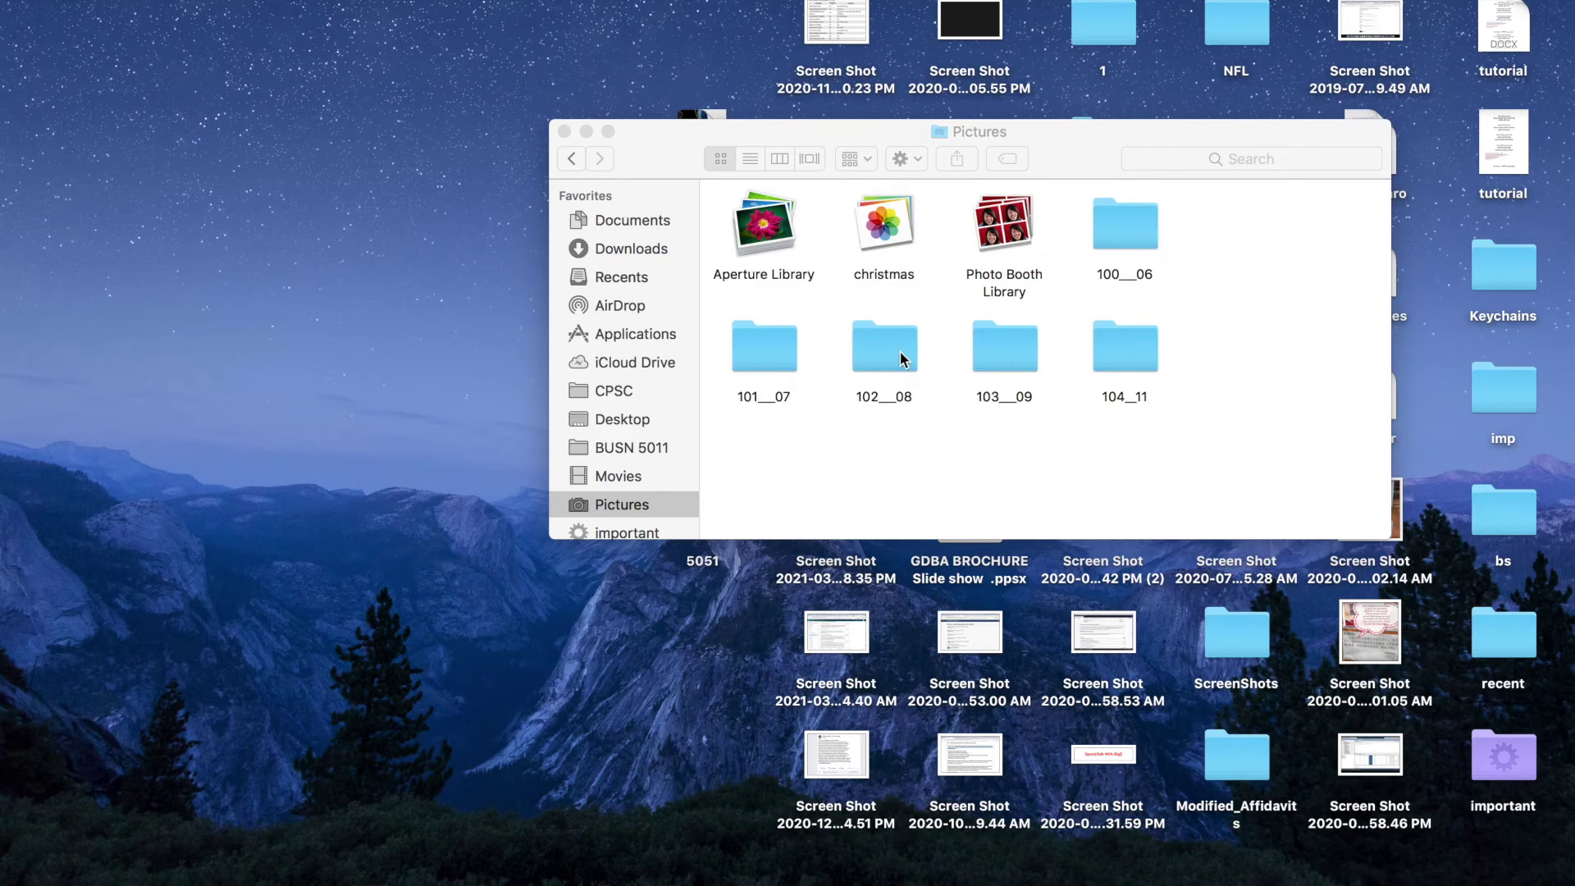
click(1040, 437)
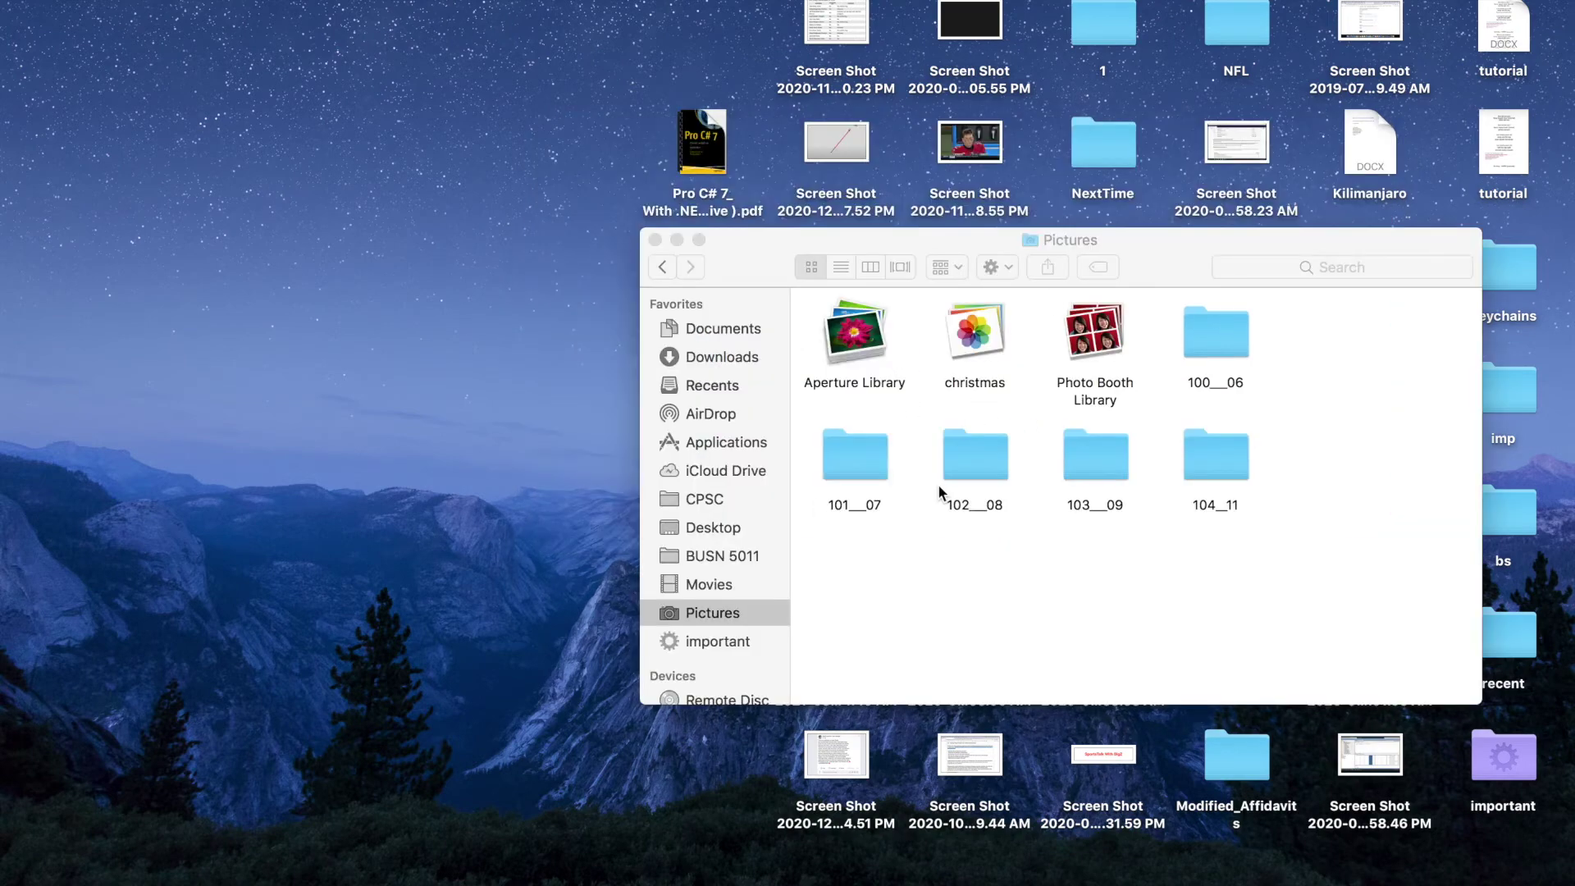
click(943, 545)
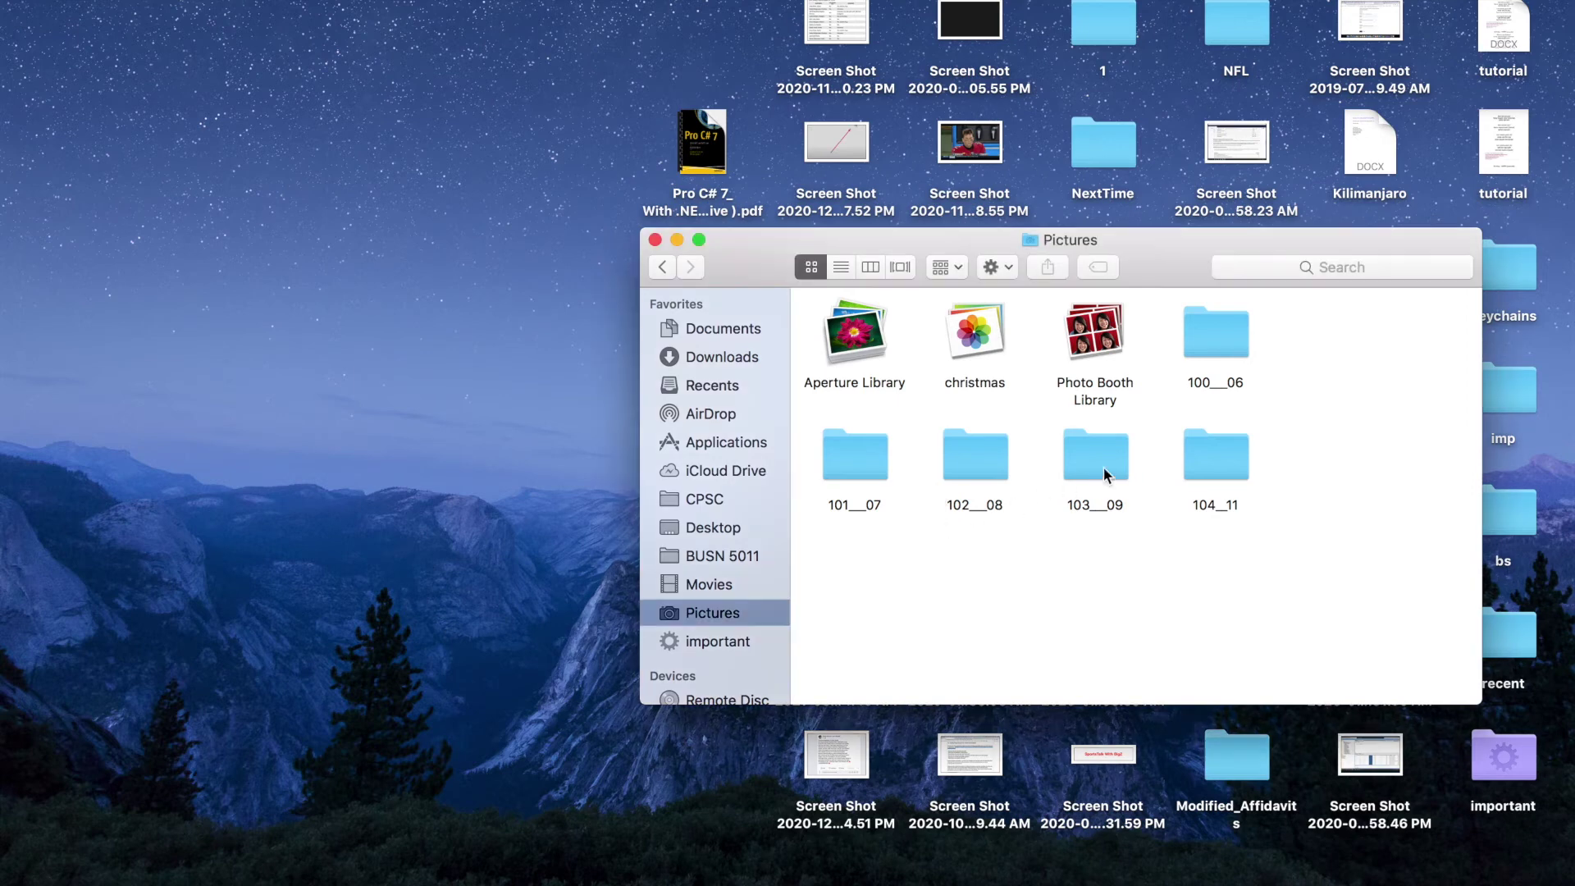
right_click(1213, 451)
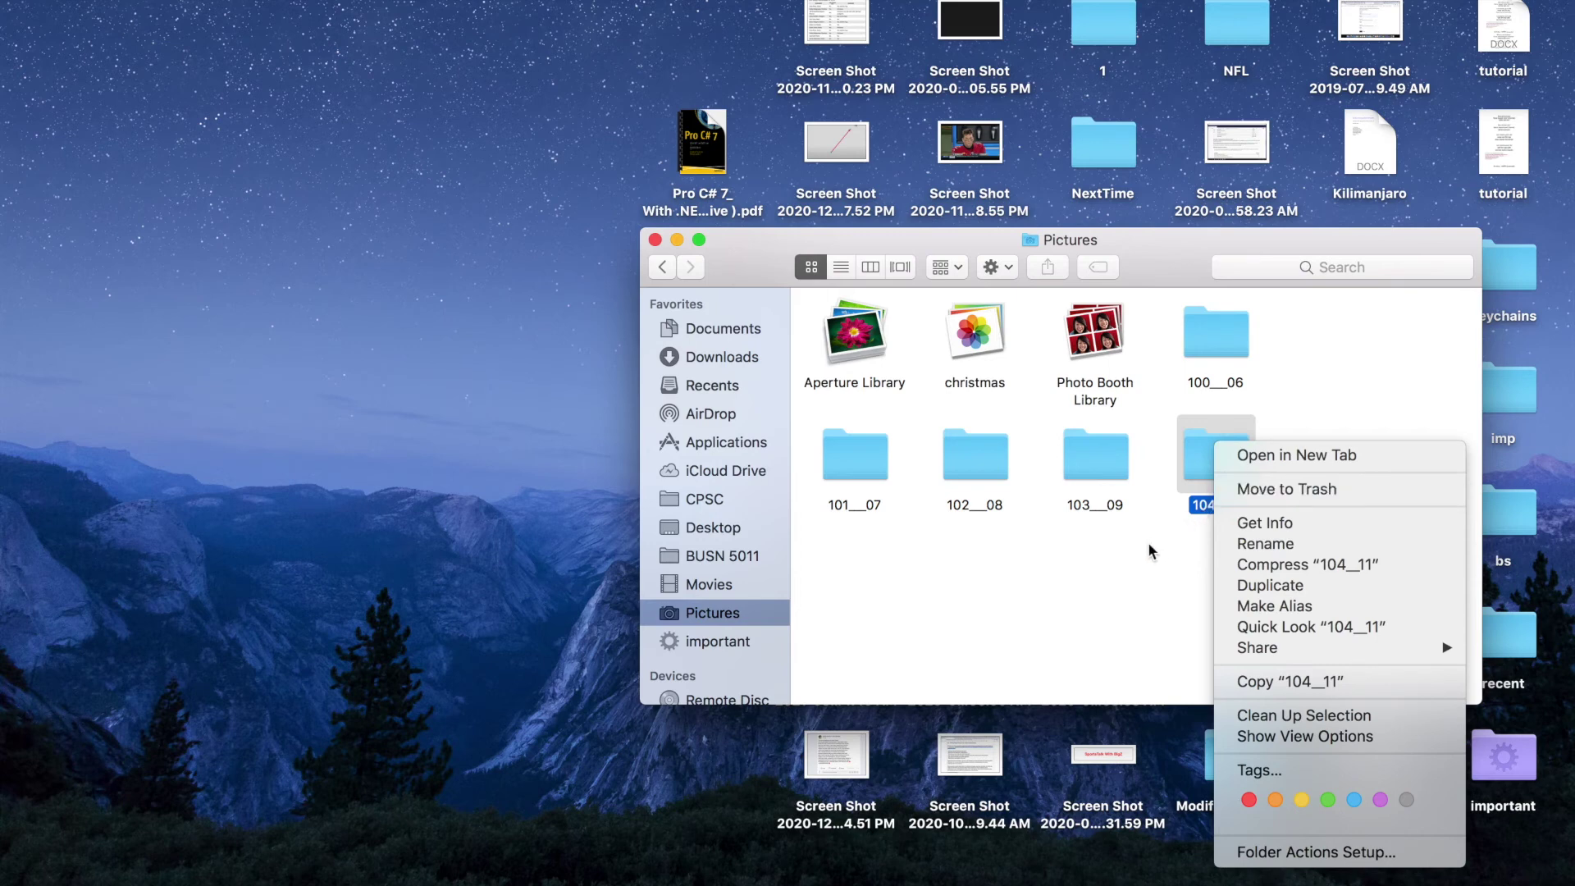
right_click(1197, 461)
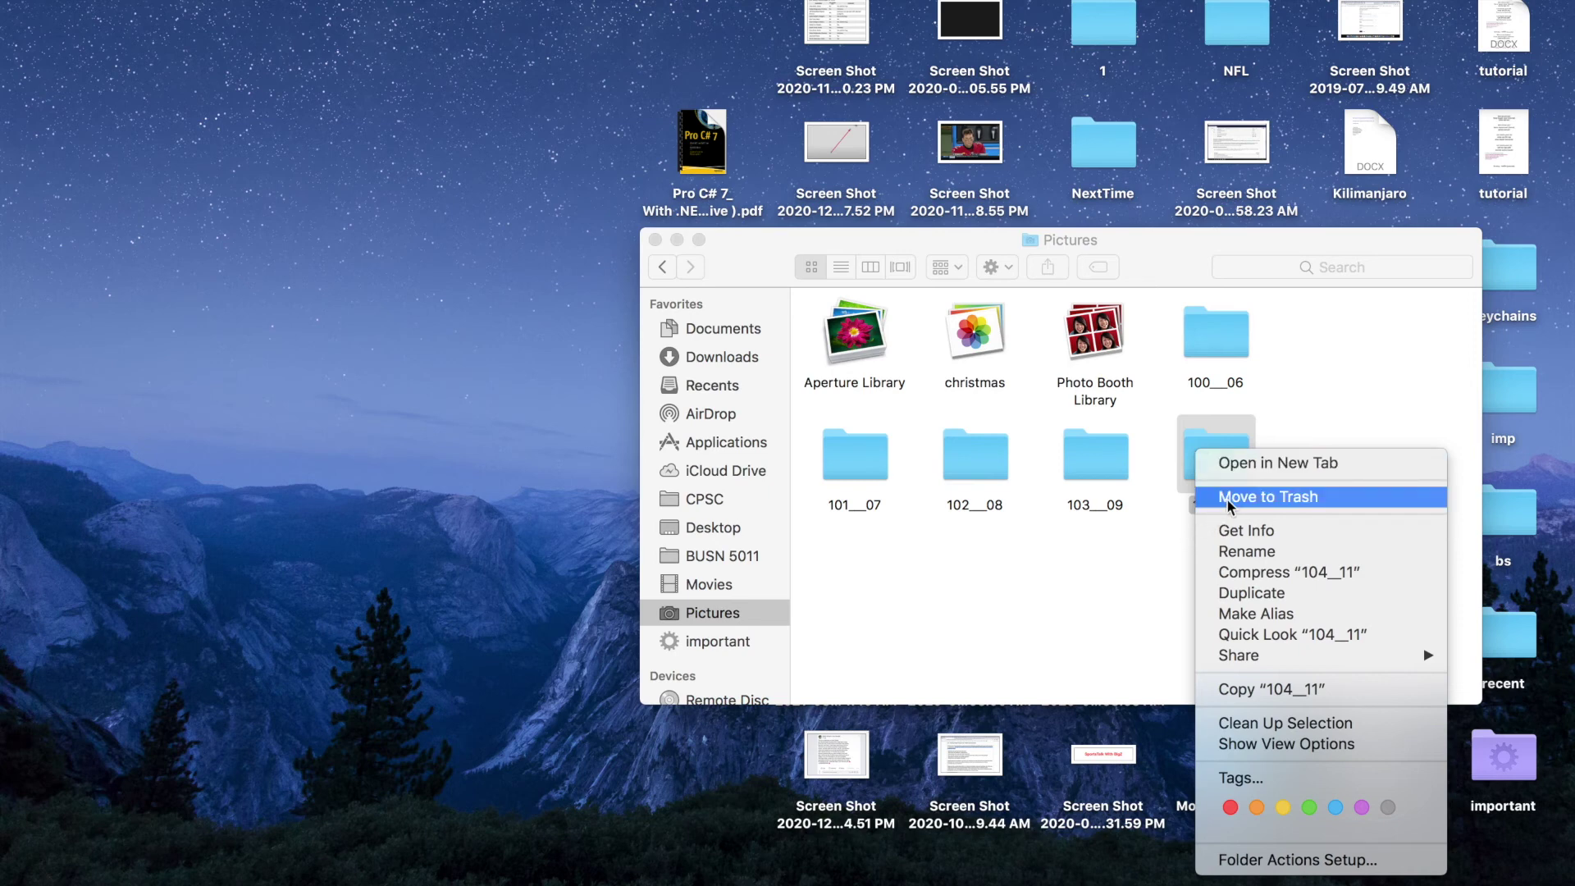
key(Escape)
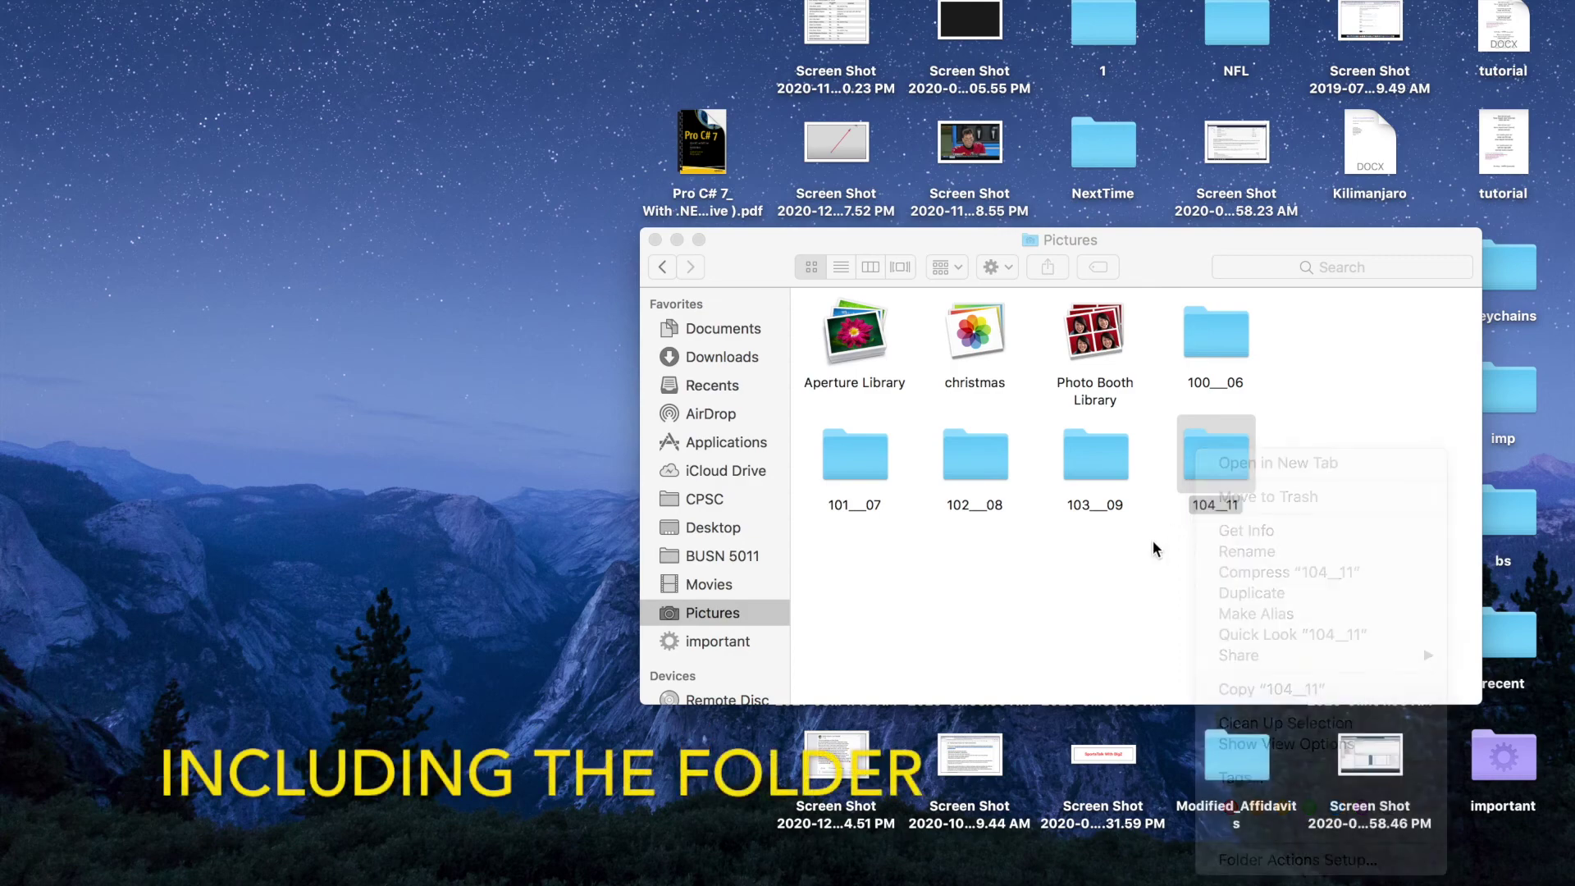
click(1217, 463)
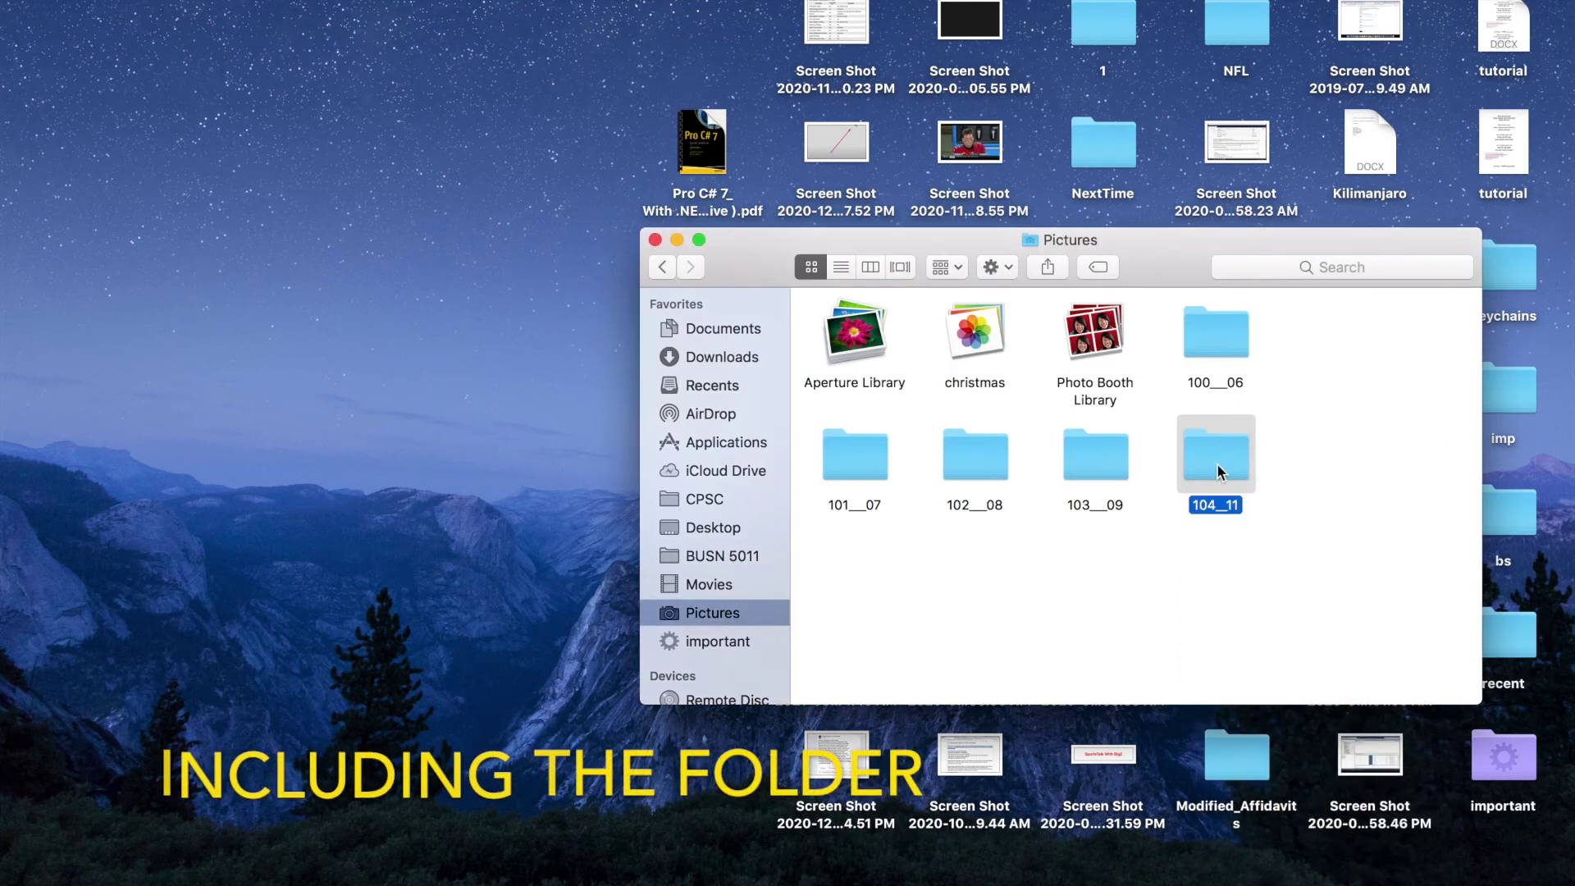